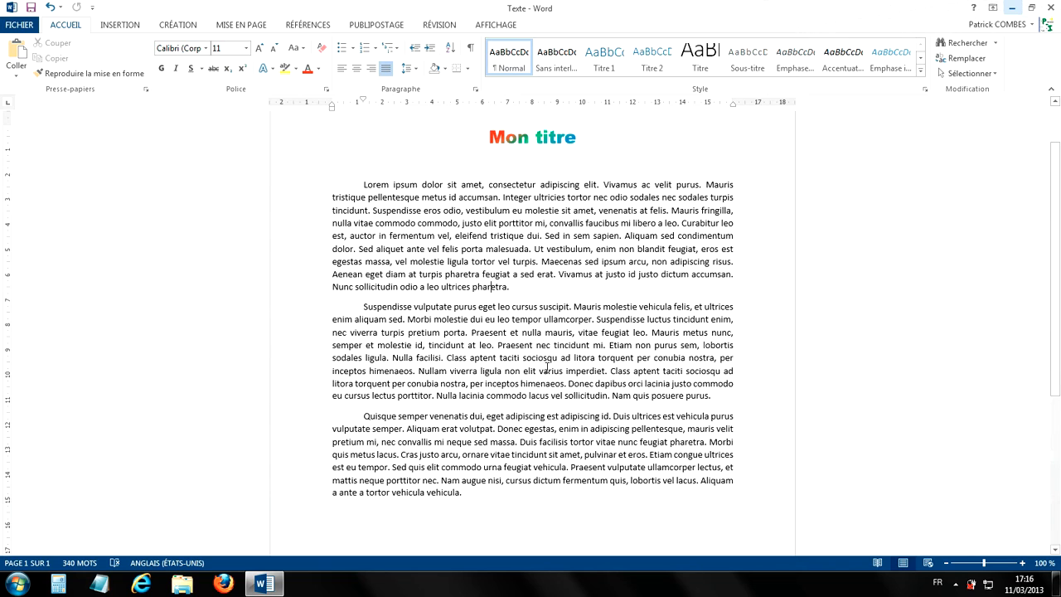
Move the "Lorem ipsum" paragraph directly below the "Suspendisse vulputate" paragraph.
scroll(534, 363, "up", 1)
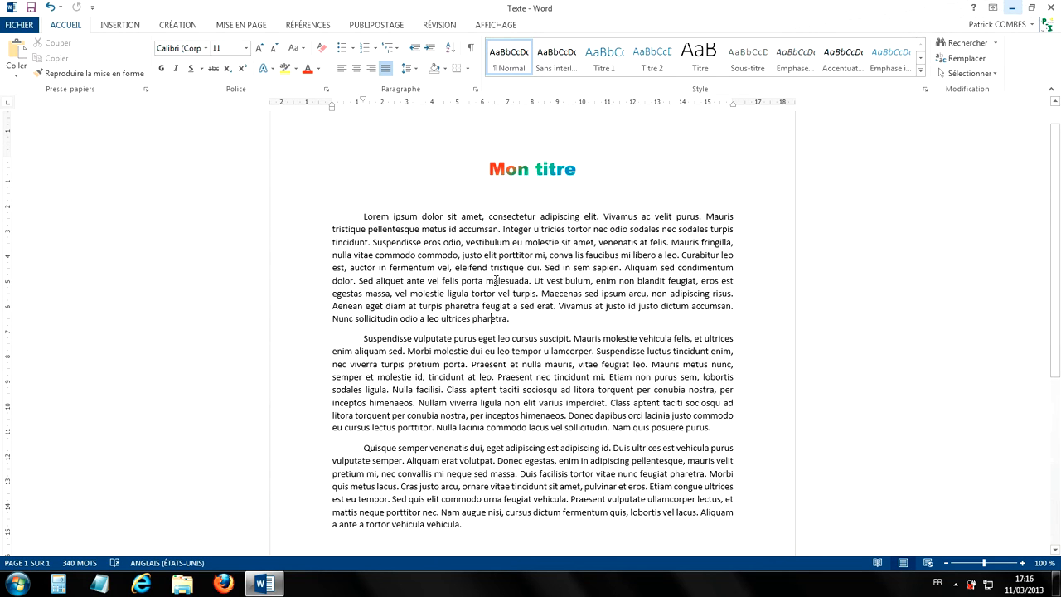
left_click(513, 318)
left_click_drag(513, 318, 363, 217)
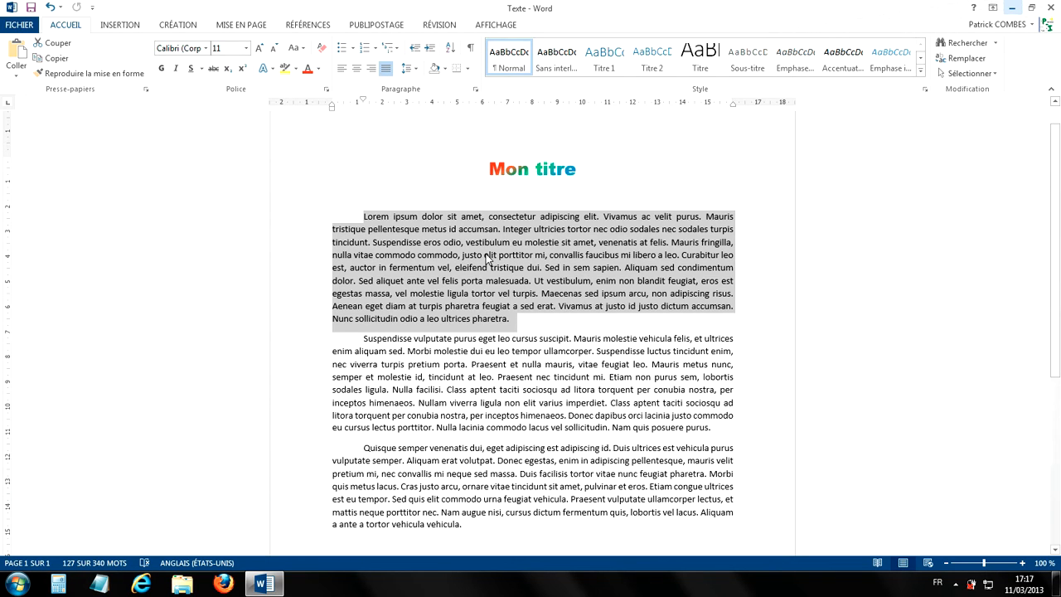
left_click_drag(488, 258, 544, 343)
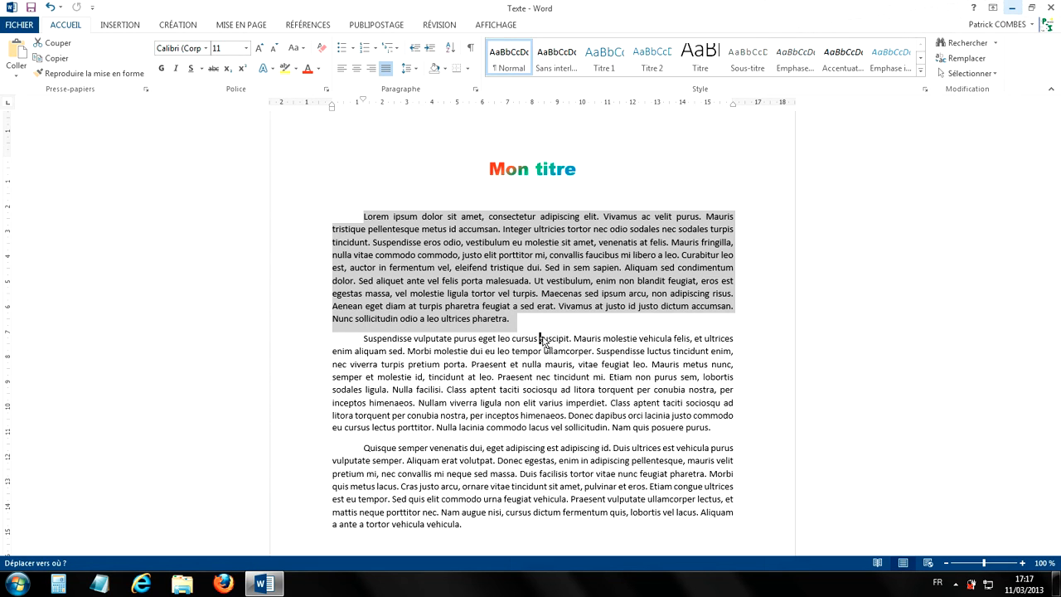
left_click_drag(544, 343, 726, 437)
left_click_drag(726, 431, 727, 431)
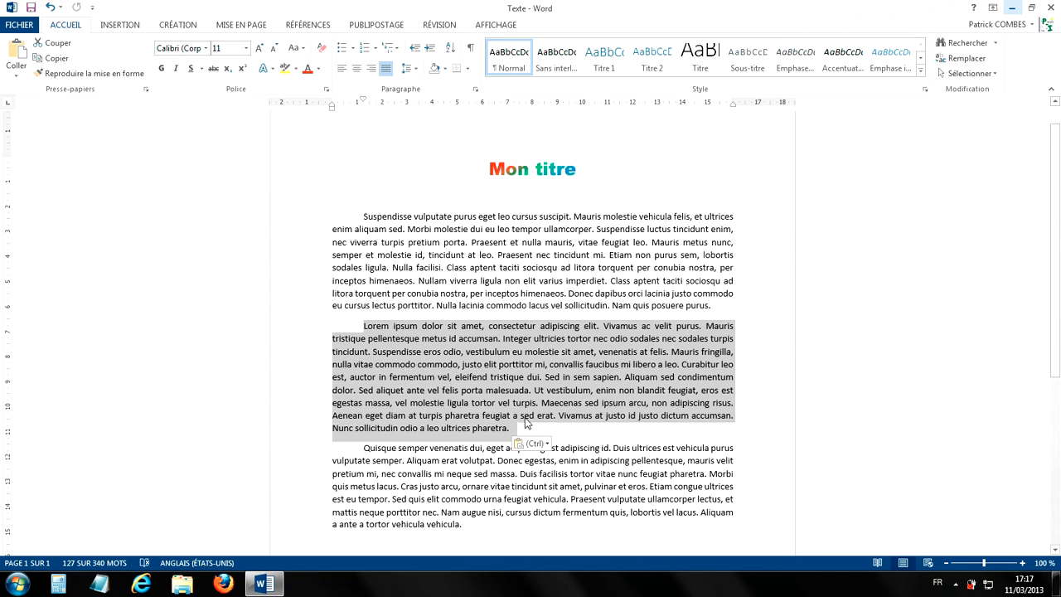
Move the "Suspendisse vulputate" paragraph back below the "Lorem ipsum" paragraph.
left_click(573, 366)
left_click_drag(724, 305, 349, 217)
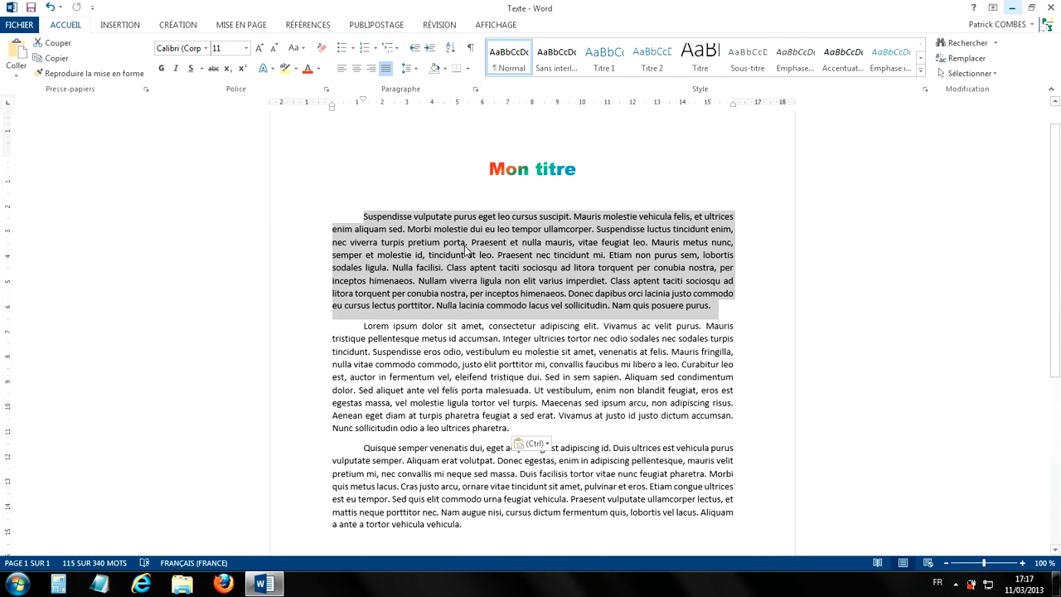
left_click_drag(466, 248, 541, 433)
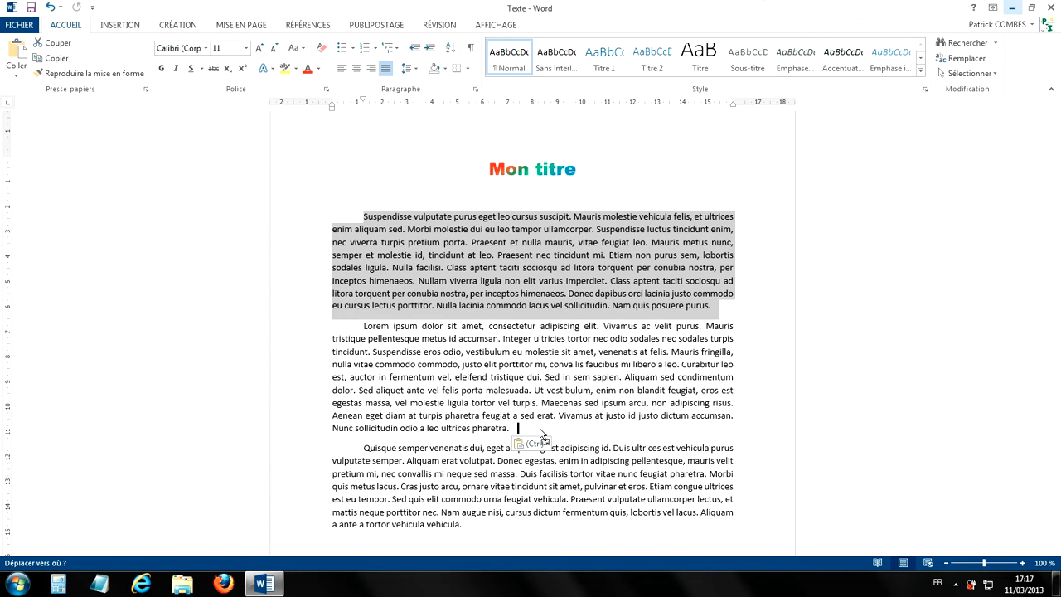
mouse_move(540, 433)
left_mouse_down()
mouse_move(519, 431)
mouse_move(528, 428)
left_mouse_up()
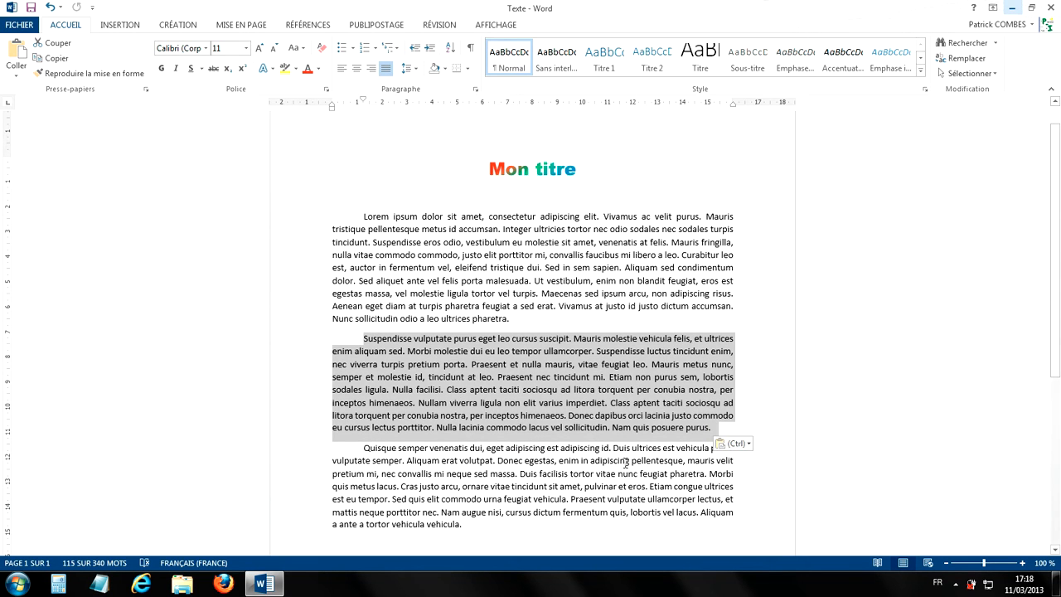
Cut the "Lorem ipsum" paragraph and paste it after the "Suspendisse vulputate" paragraph, keeping the source formatting.
left_click(551, 448)
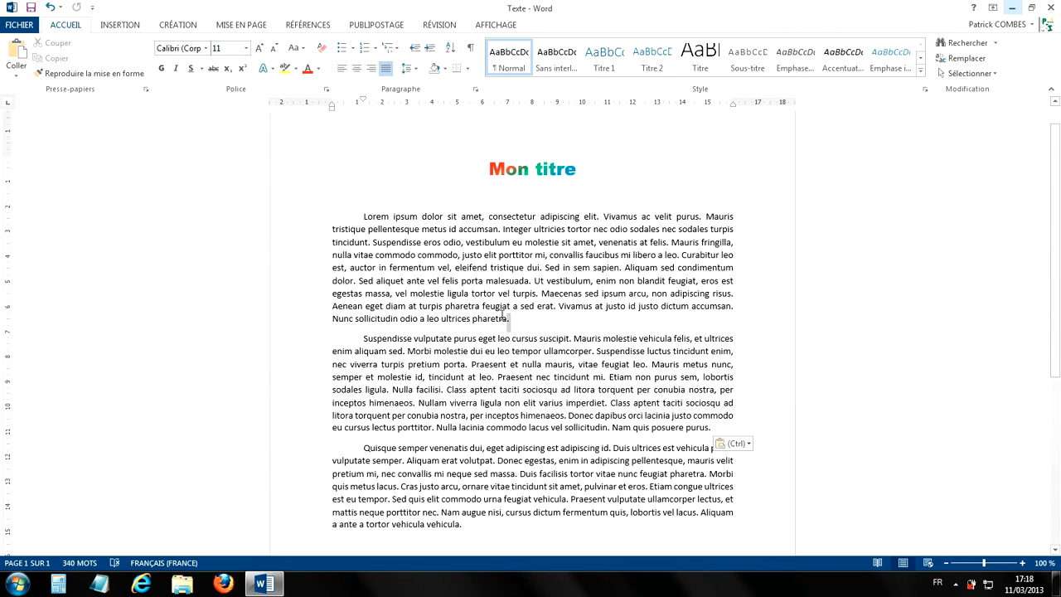
left_click_drag(509, 320, 363, 216)
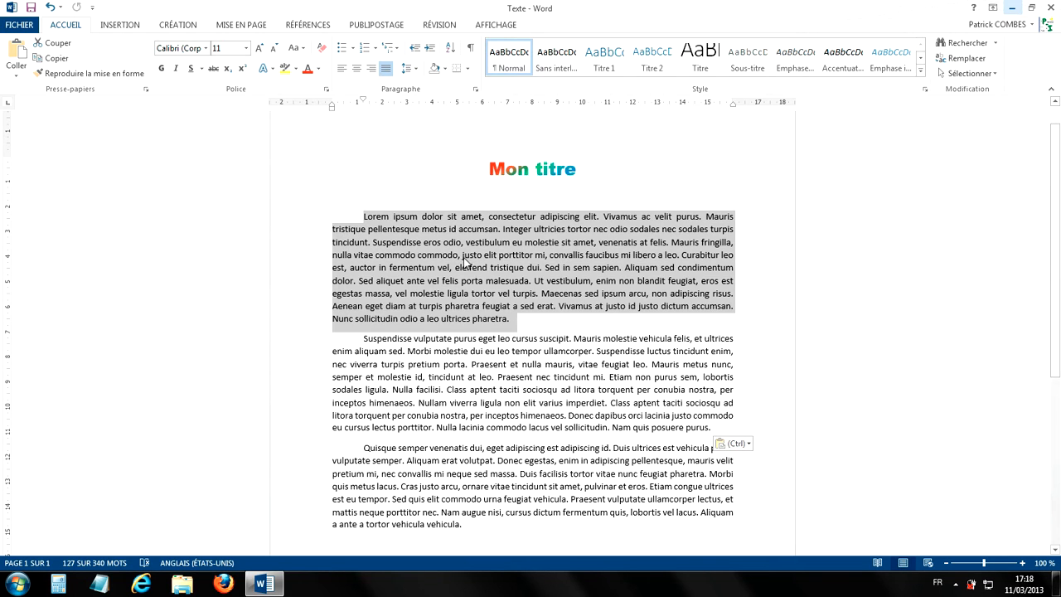
right_click(547, 249)
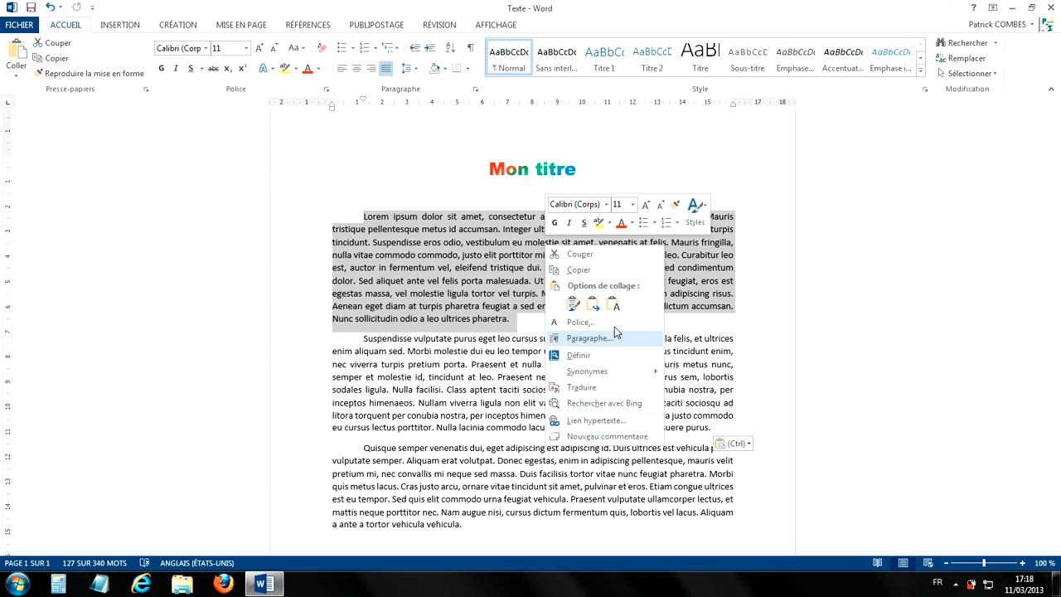
left_click(577, 255)
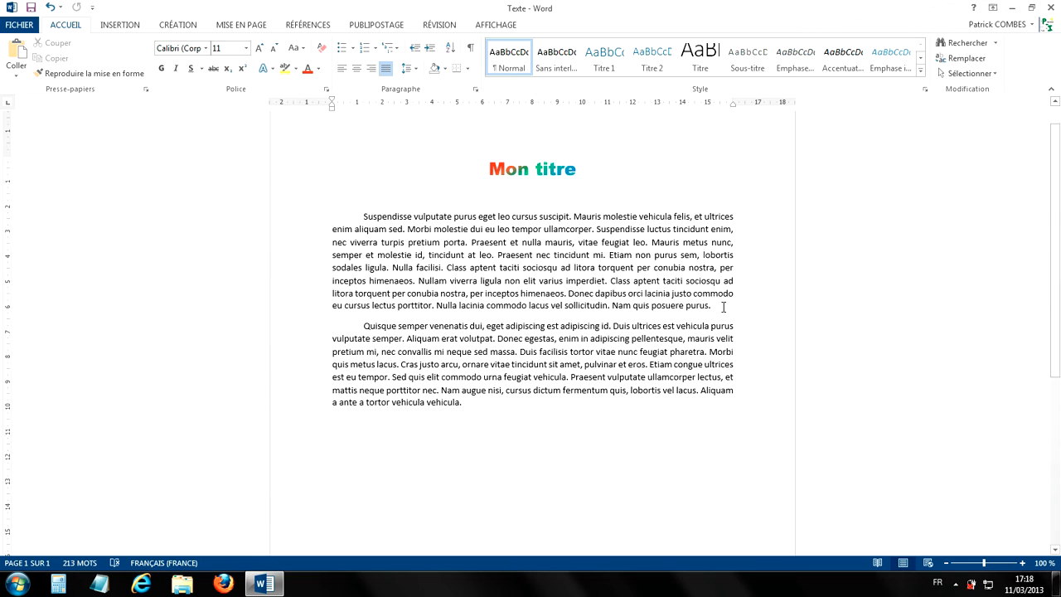
right_click(723, 308)
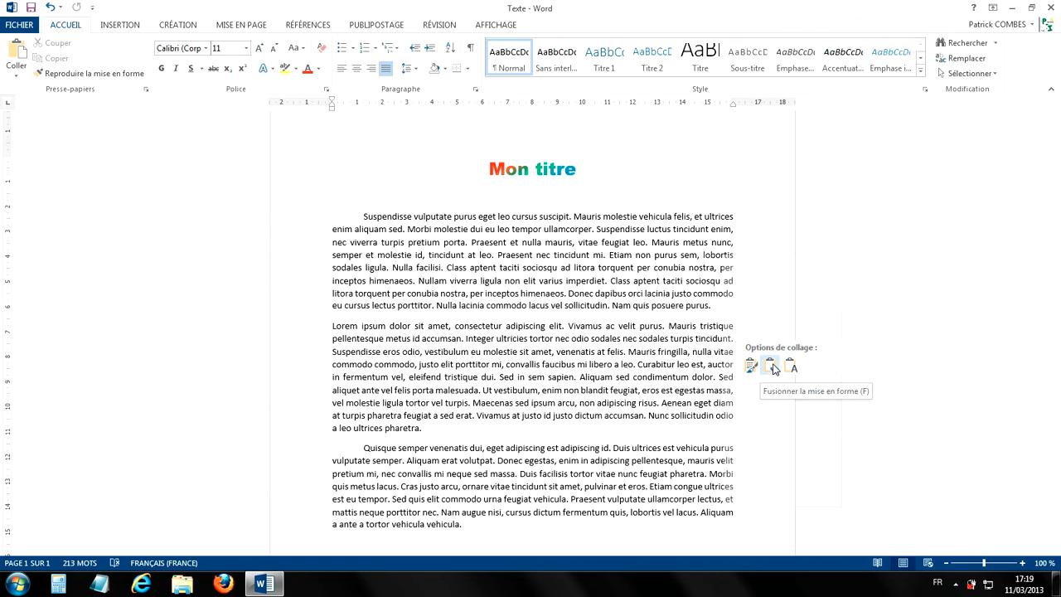
key("ctrl+z")
key("shift+F10")
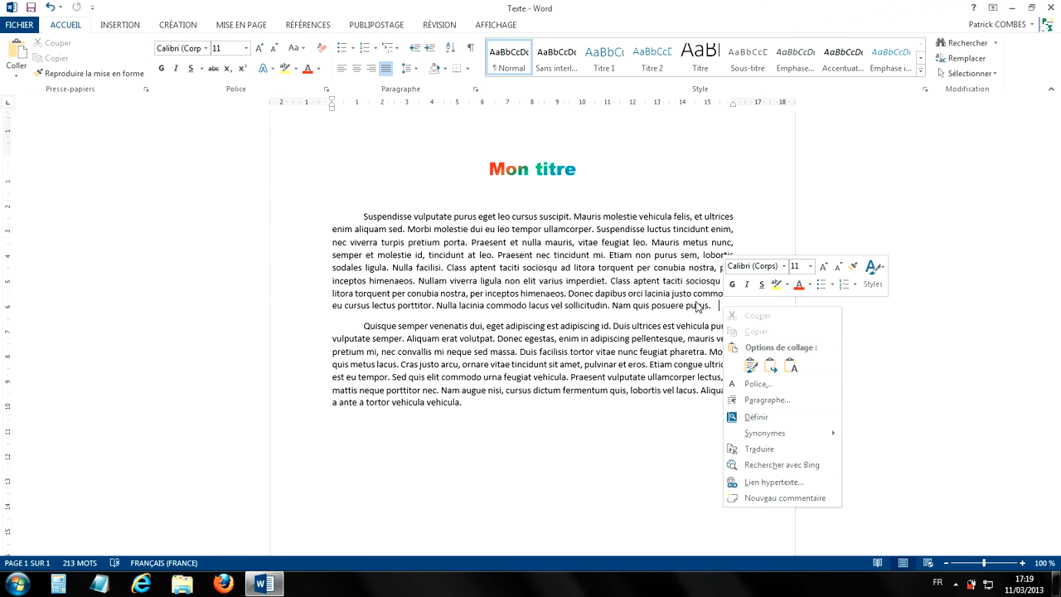
left_click(750, 368)
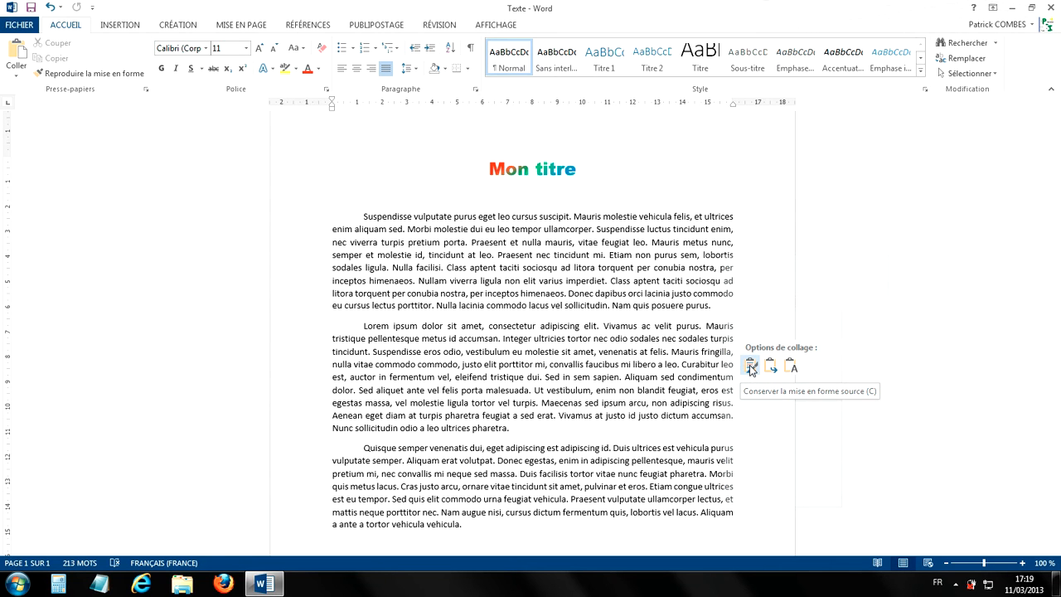
left_click(750, 367)
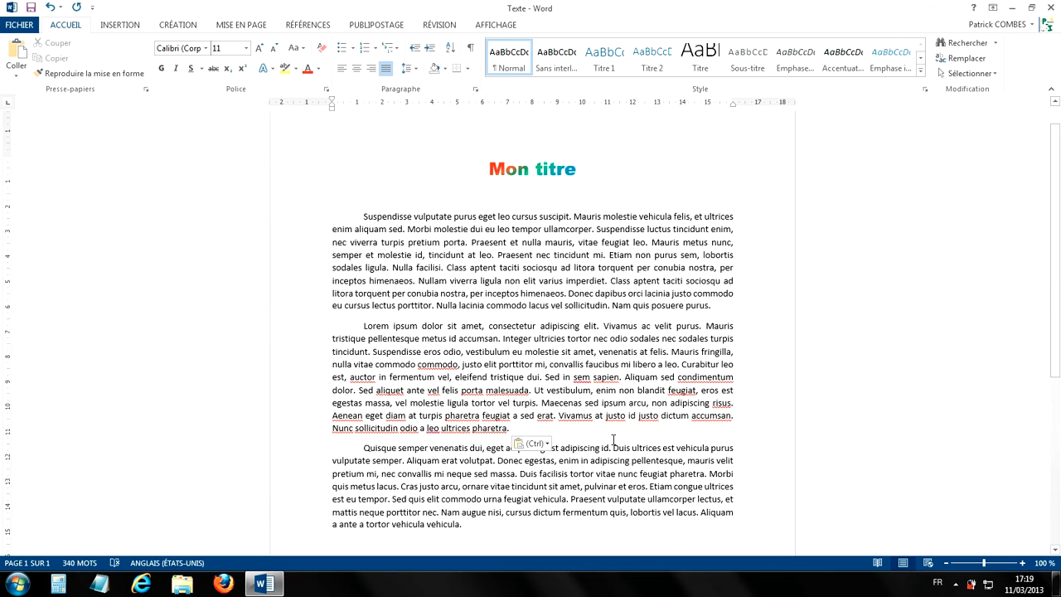
Cut the "Suspendisse vulputate" paragraph and paste it after the "Lorem ipsum" paragraph.
scroll(668, 386, "down", 1)
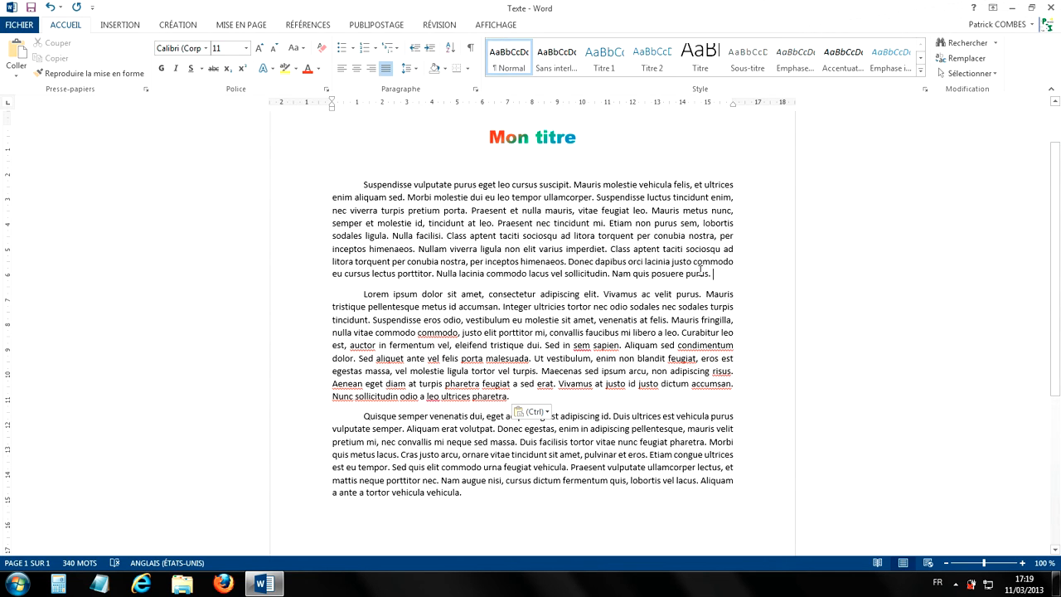
left_click_drag(701, 271, 373, 184)
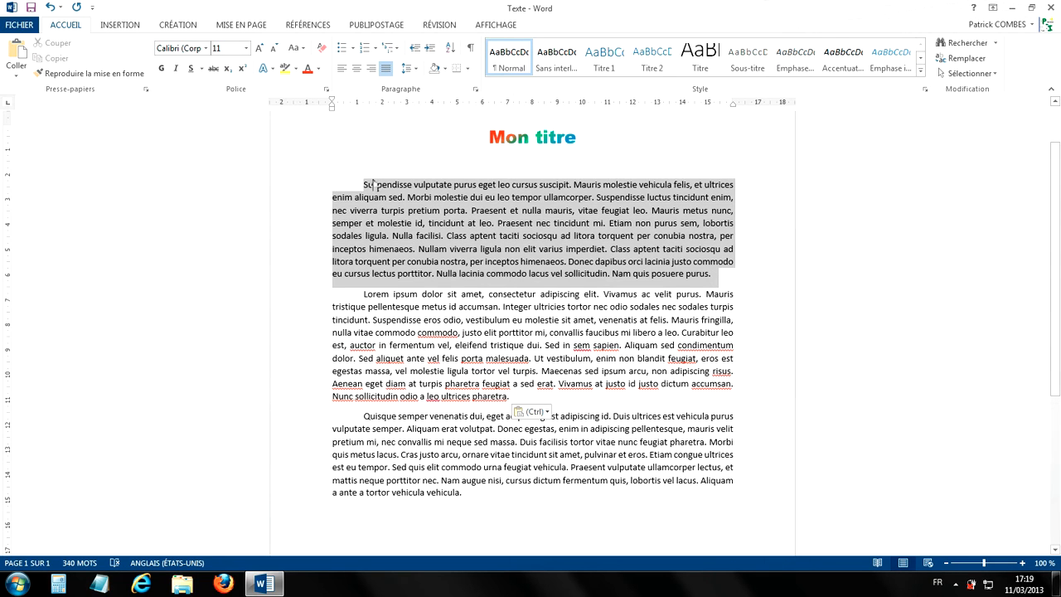
right_click(517, 236)
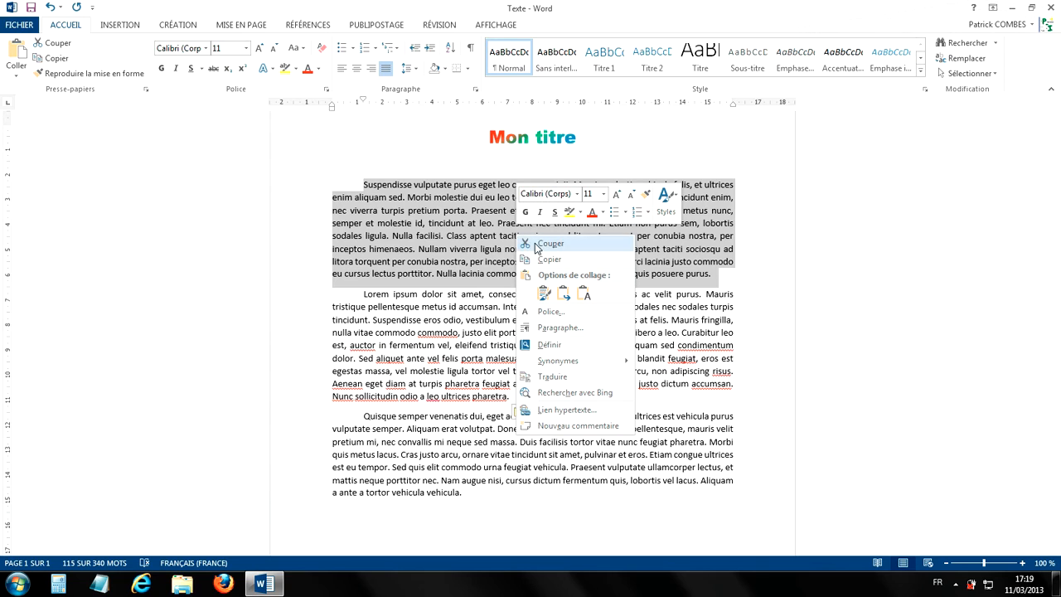
left_click(522, 7)
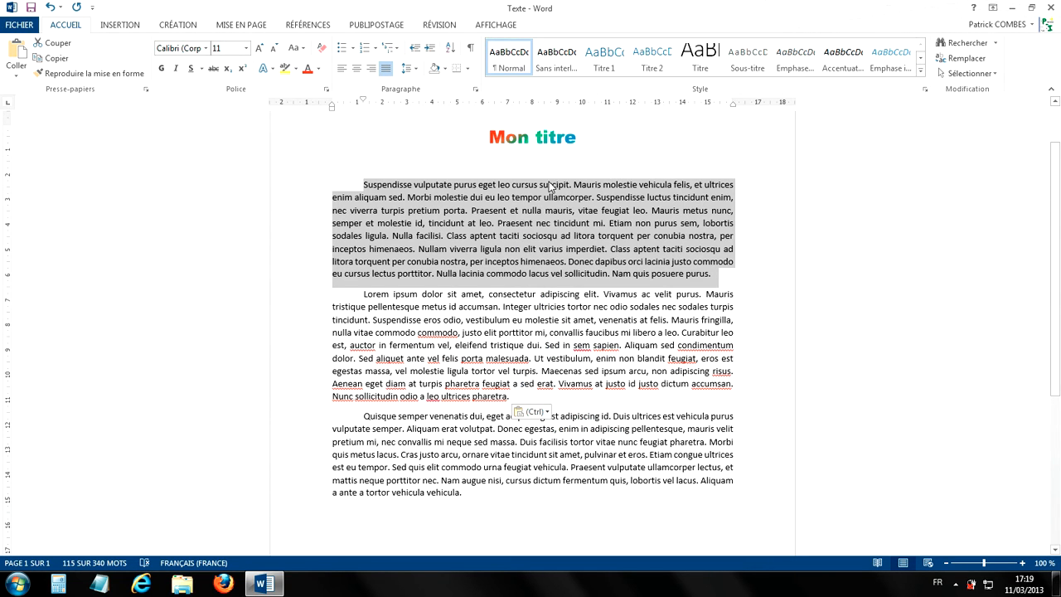
left_click(57, 46)
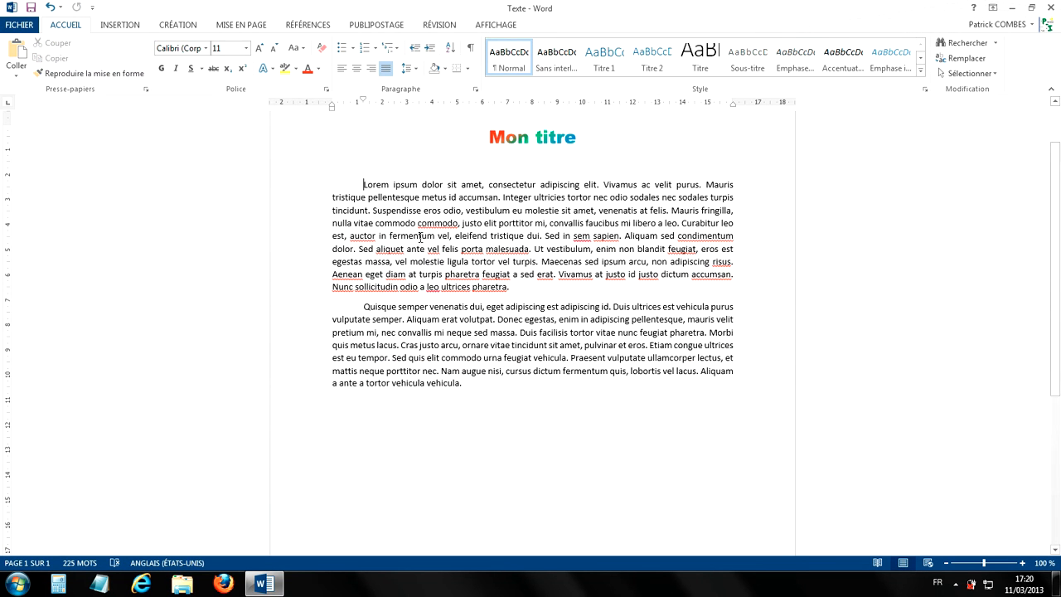
left_click(549, 290)
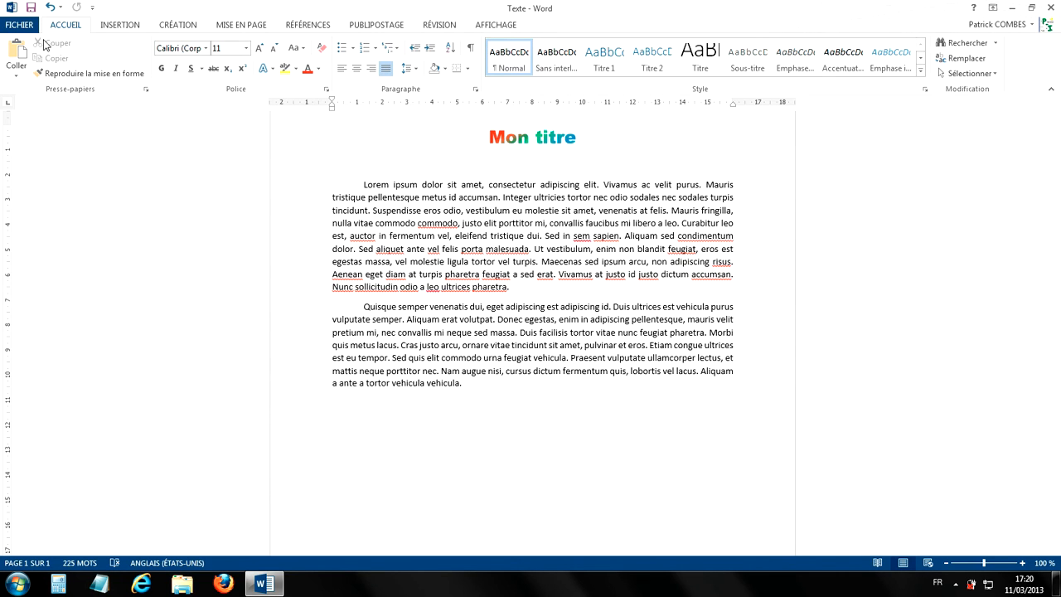
left_click(17, 52)
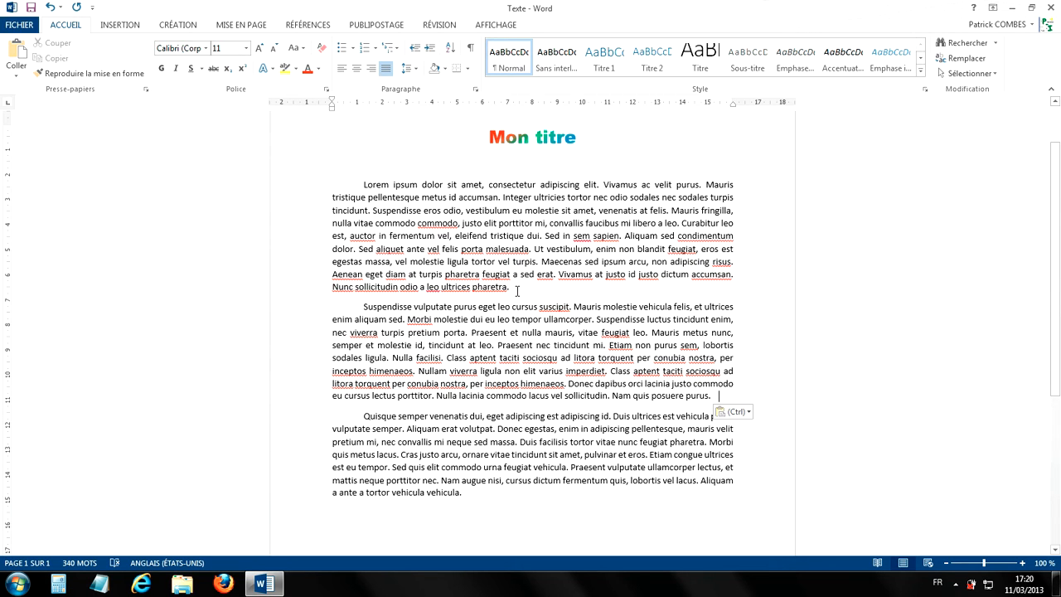
Cut the "Lorem ipsum" paragraph, paste it below the "Suspendisse vulputate" paragraph, and remove the extra empty line between them.
left_click_drag(509, 287, 366, 188)
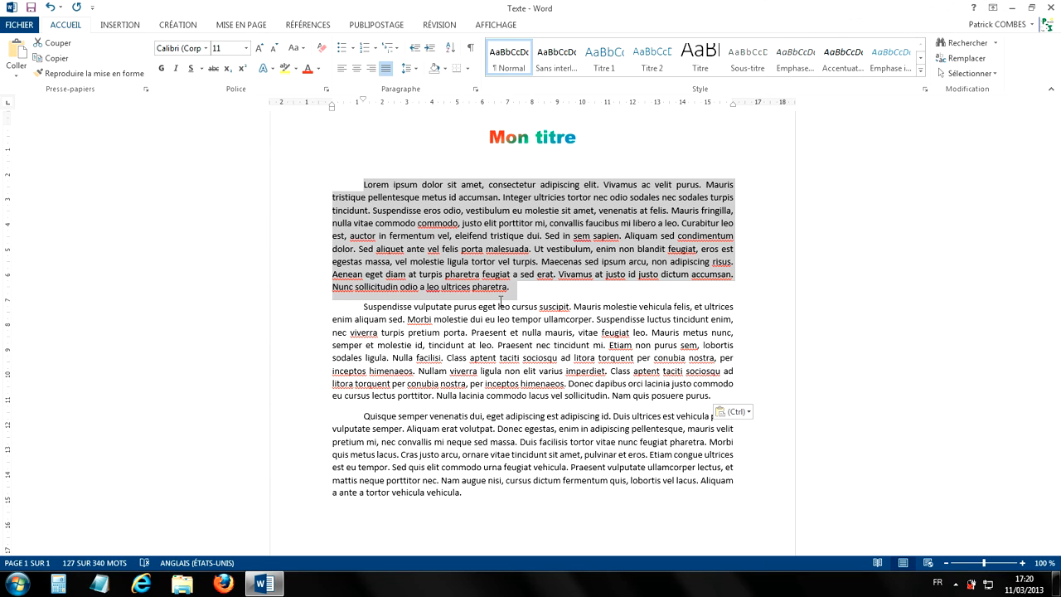
key("Delete")
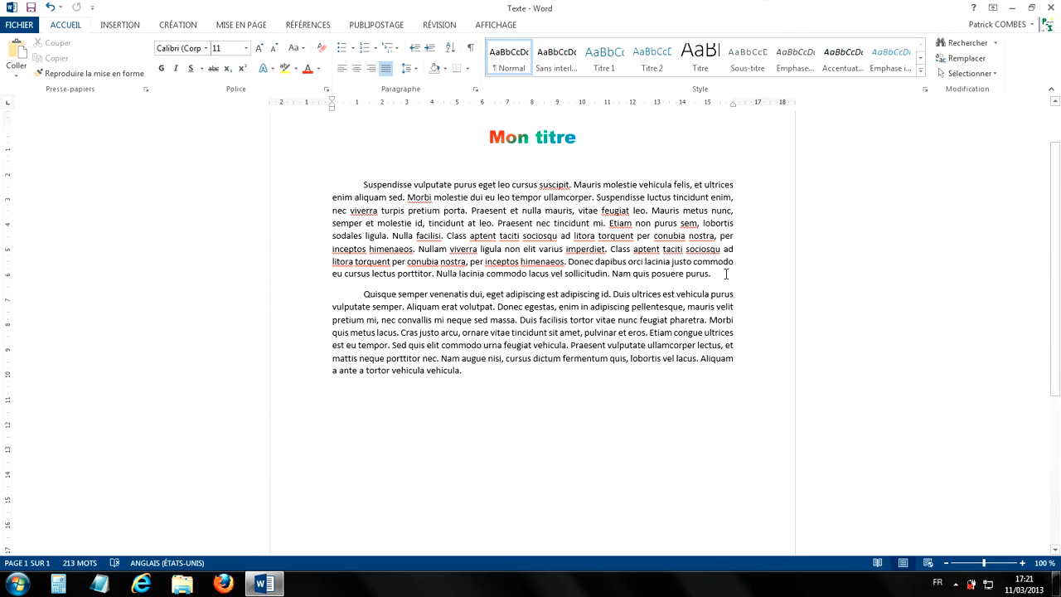
key("Return")
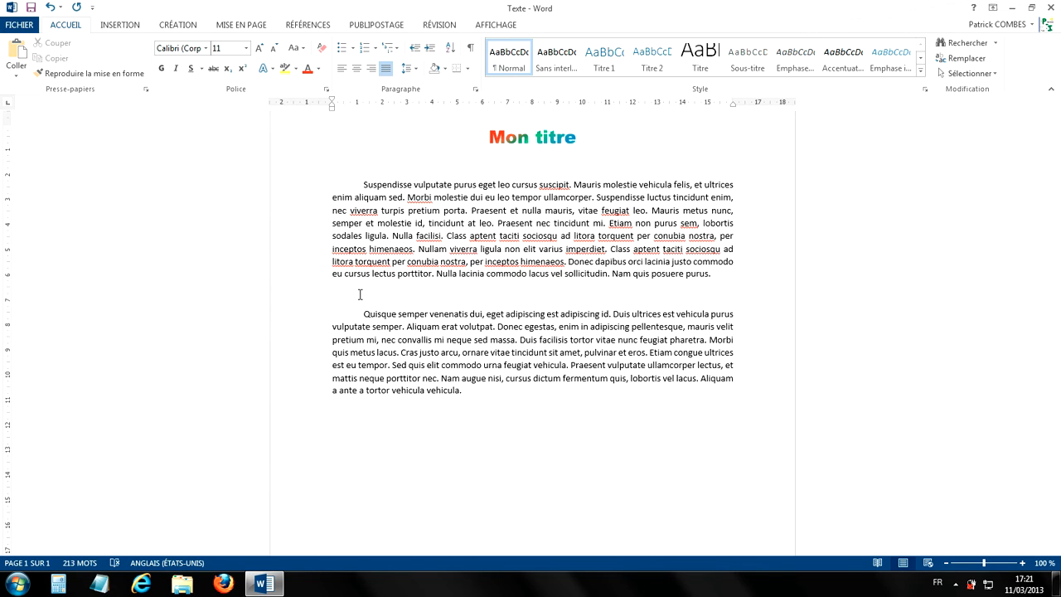
key("ctrl+v")
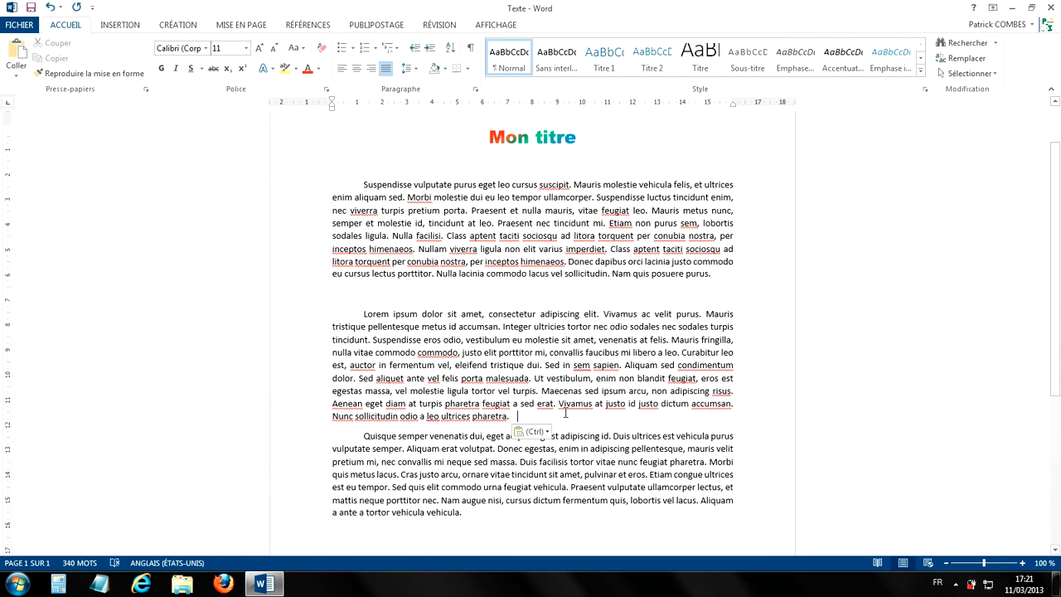
left_click(482, 291)
key("BackSpace")
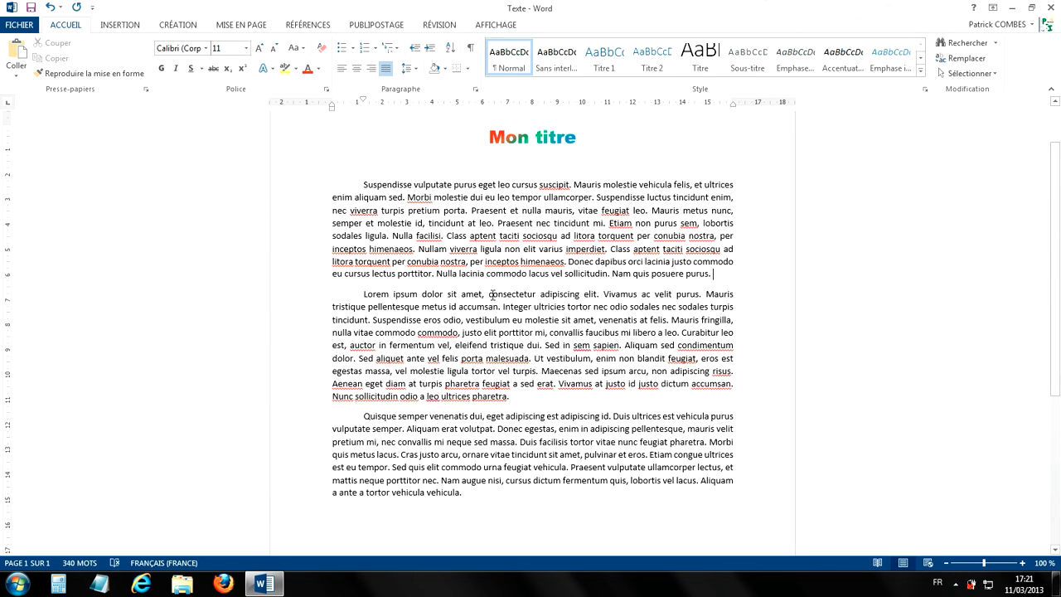
Move the word "consectetur" from the second paragraph to the end of the last paragraph and apply the suggested correction "Consectetur".
left_click_drag(490, 294, 539, 294)
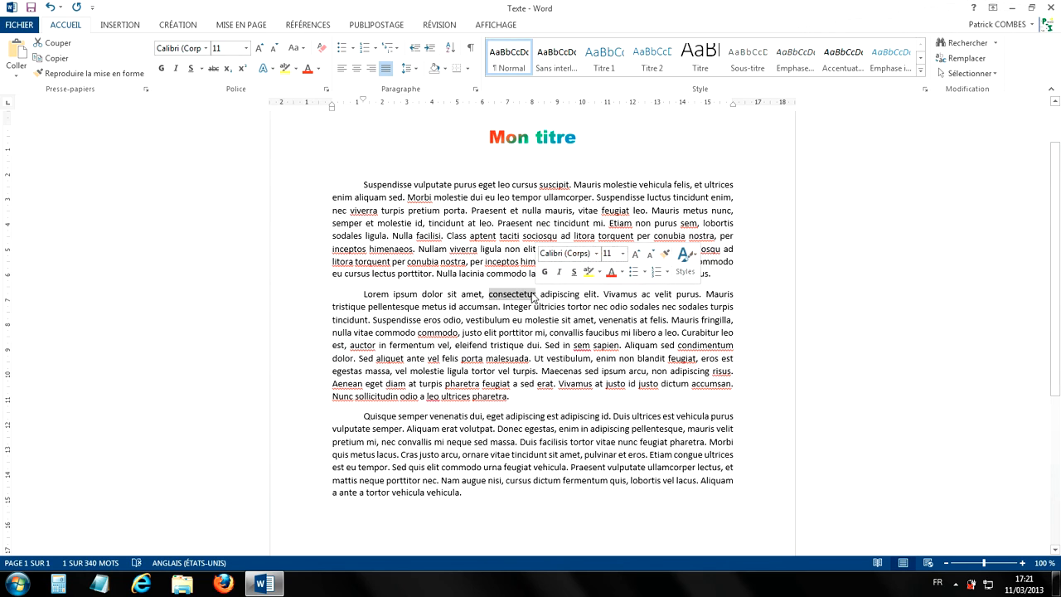
left_click_drag(512, 300, 474, 498)
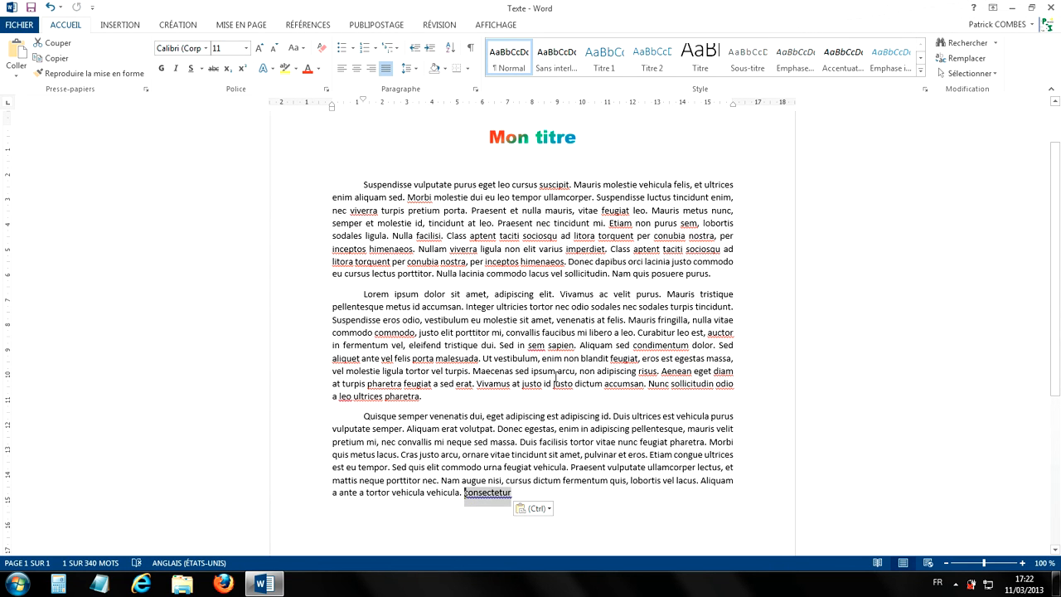
right_click(487, 495)
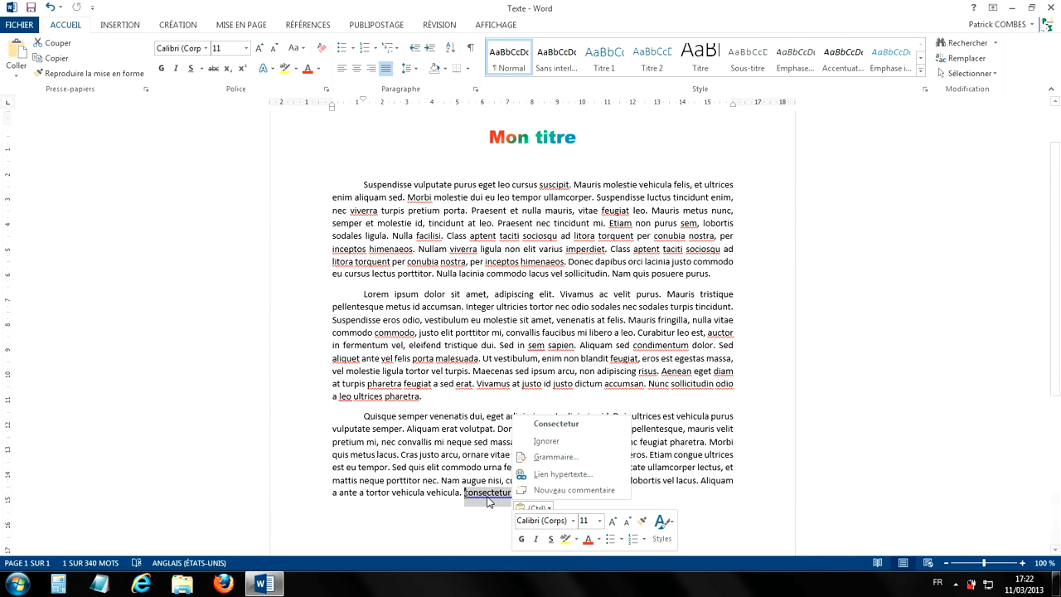
left_click(647, 405)
left_click(478, 493)
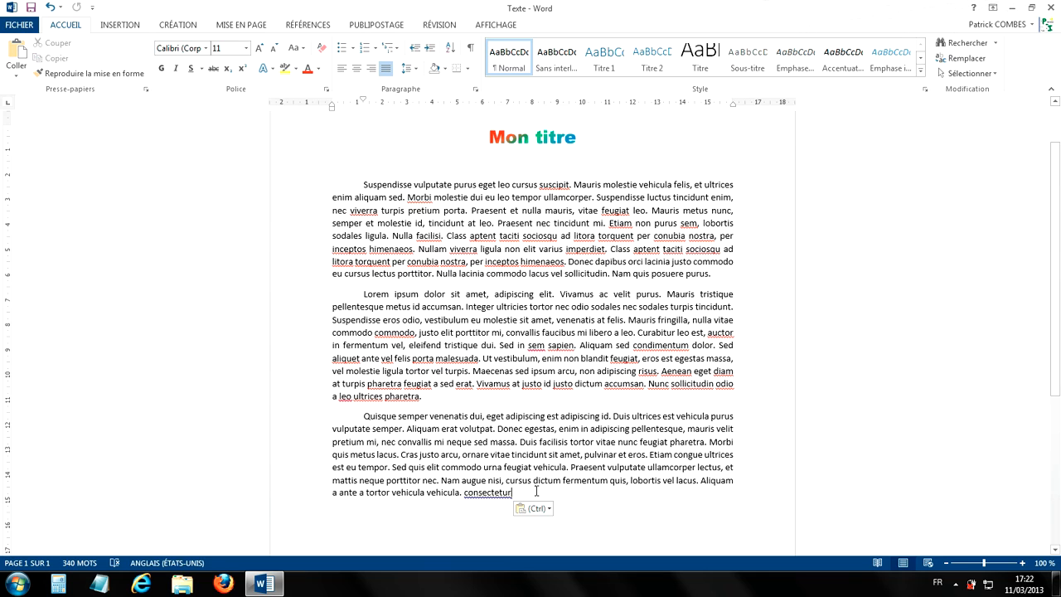
left_click_drag(520, 494, 465, 495)
left_click(484, 496)
right_click(487, 495)
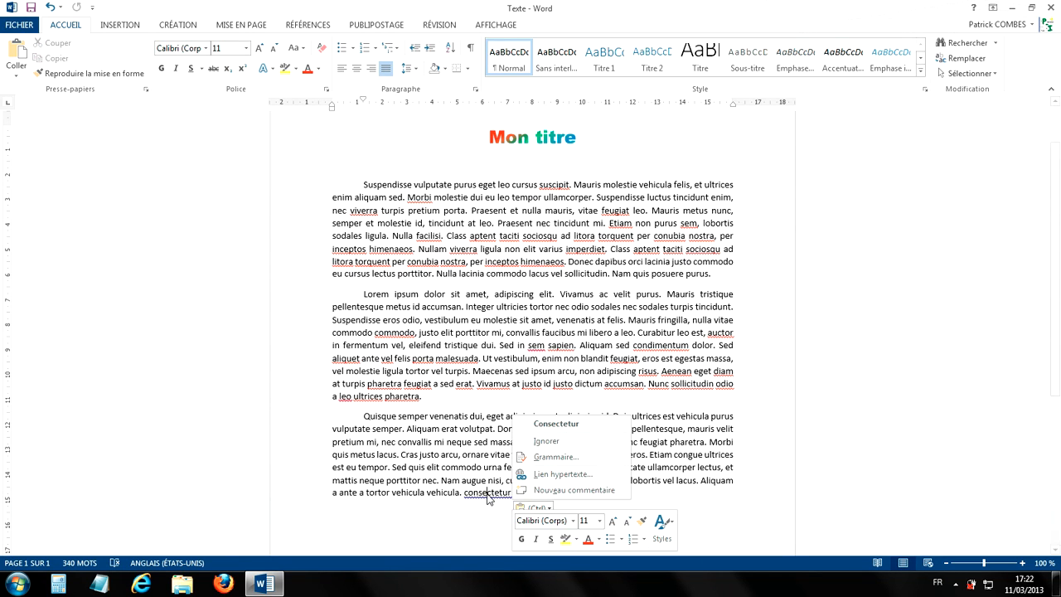
left_click(574, 425)
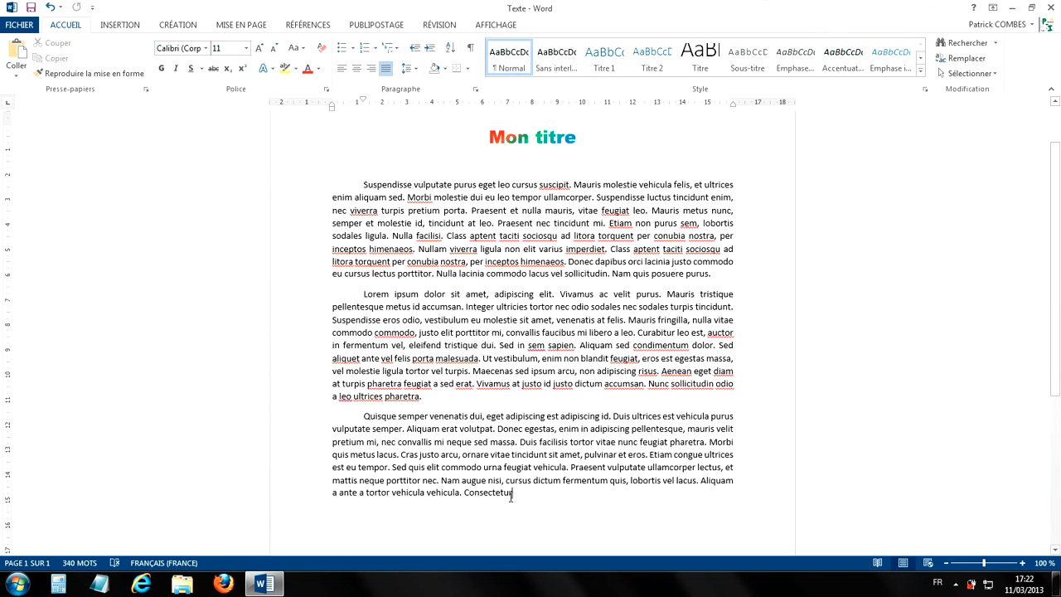
Cut "Consectetur" from the end of the last paragraph and paste it before "enim non blandit" in the second paragraph, keeping the source formatting.
left_click_drag(512, 494, 466, 498)
right_click(487, 495)
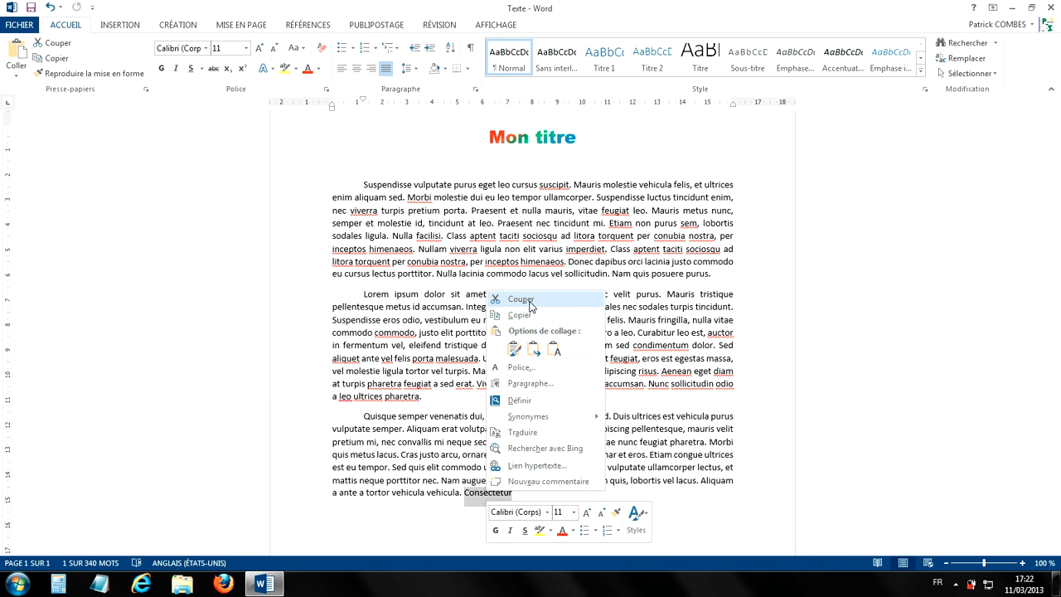
left_click(530, 307)
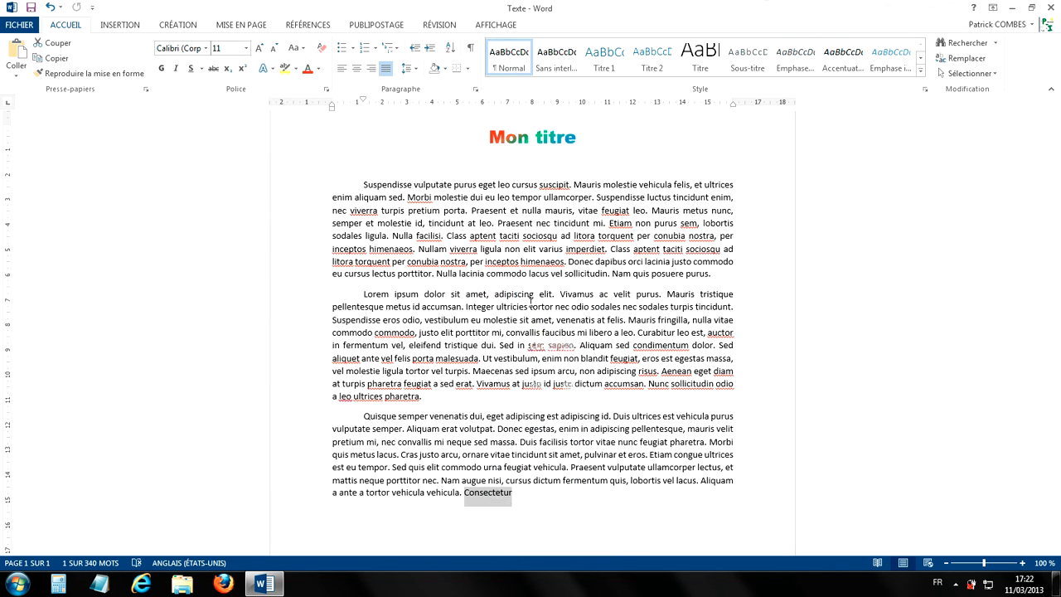
left_click(435, 396)
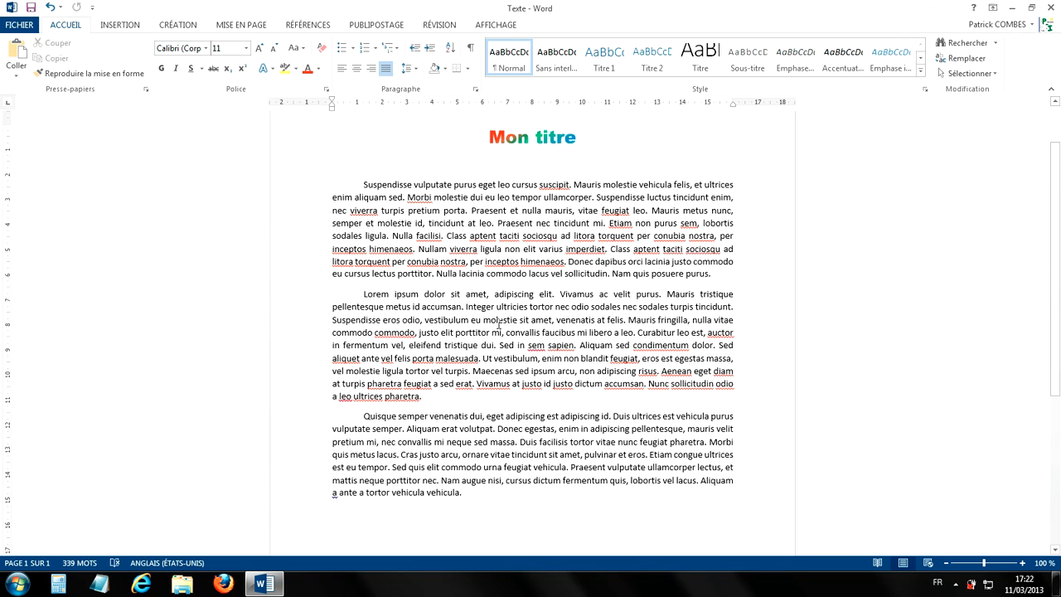
left_click(542, 361)
right_click(541, 360)
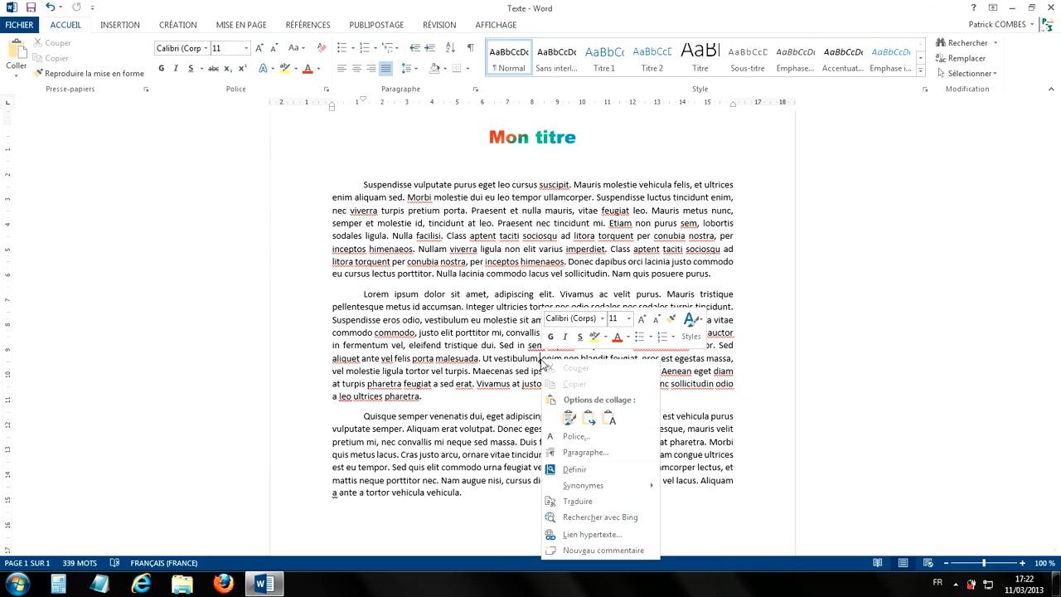
left_click(568, 418)
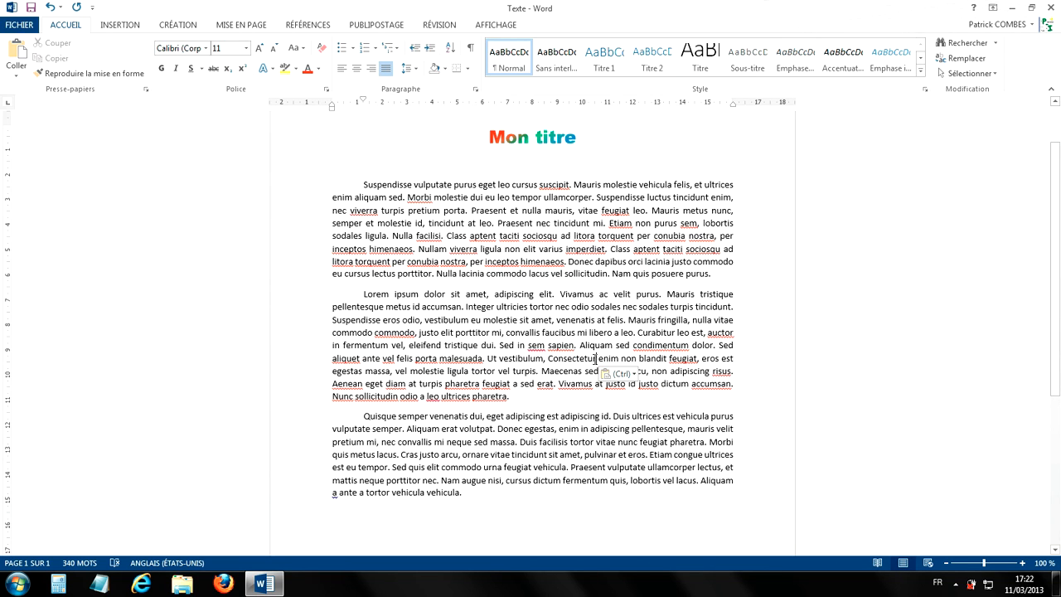
Cut "Consectetur" from after "Ut vestibulum," and paste it before "adipiscing elit" in the first line of the second paragraph.
left_click_drag(596, 358, 546, 360)
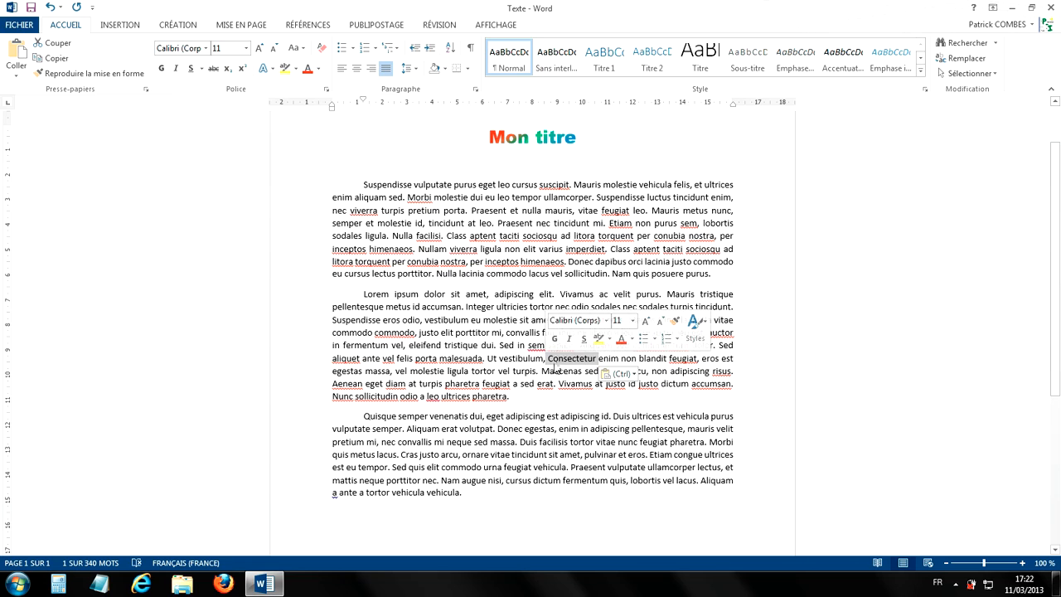
left_click(61, 48)
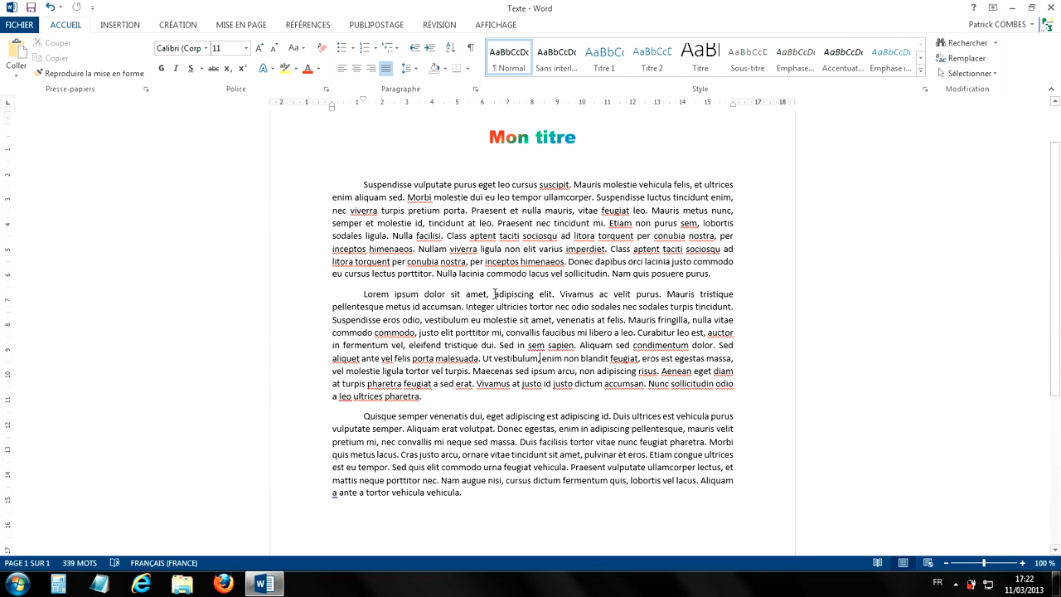
left_click(513, 335)
left_click(493, 297)
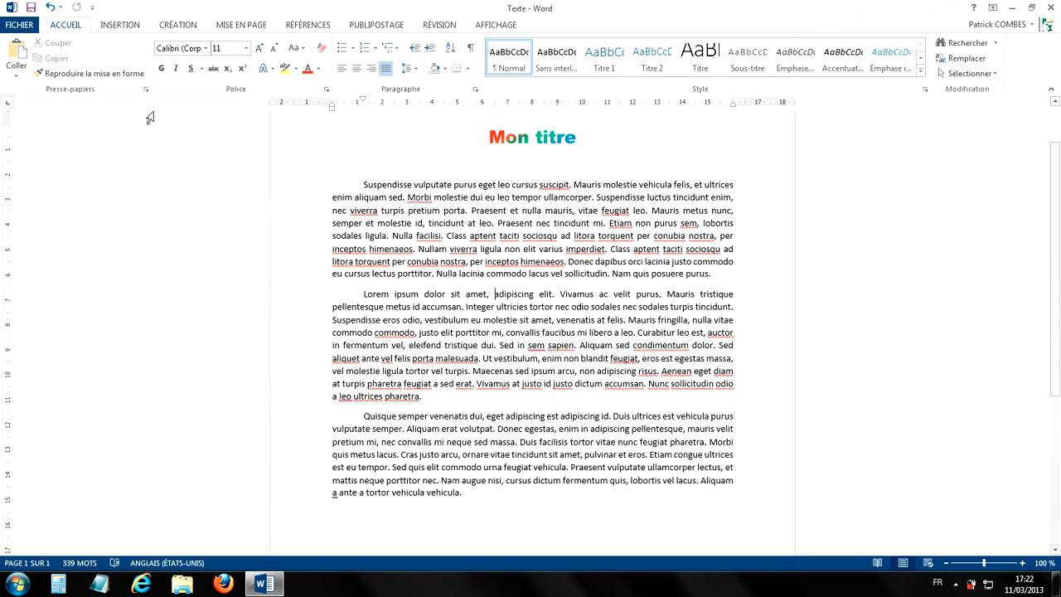
left_click(15, 52)
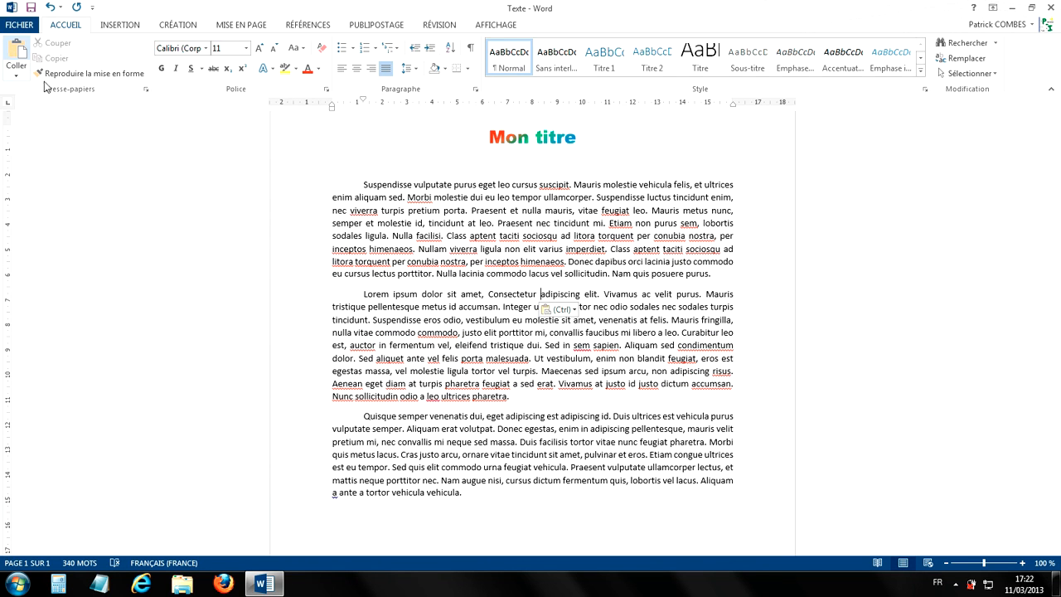
Cut "Consectetur" from the second paragraph and paste it before "Donec egestas" in the last paragraph.
left_click_drag(488, 293, 536, 293)
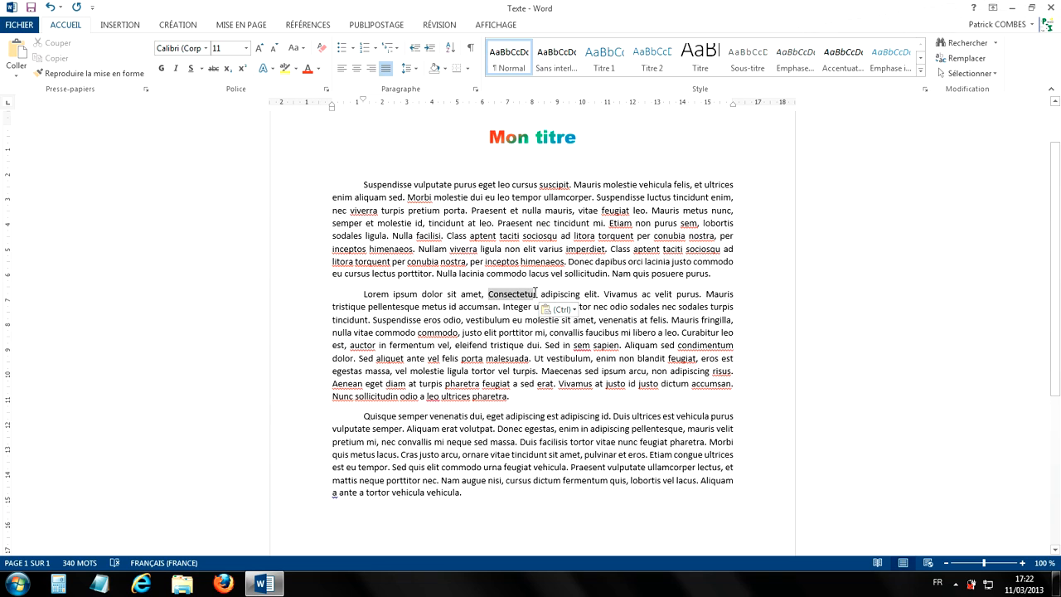
double_click(535, 292)
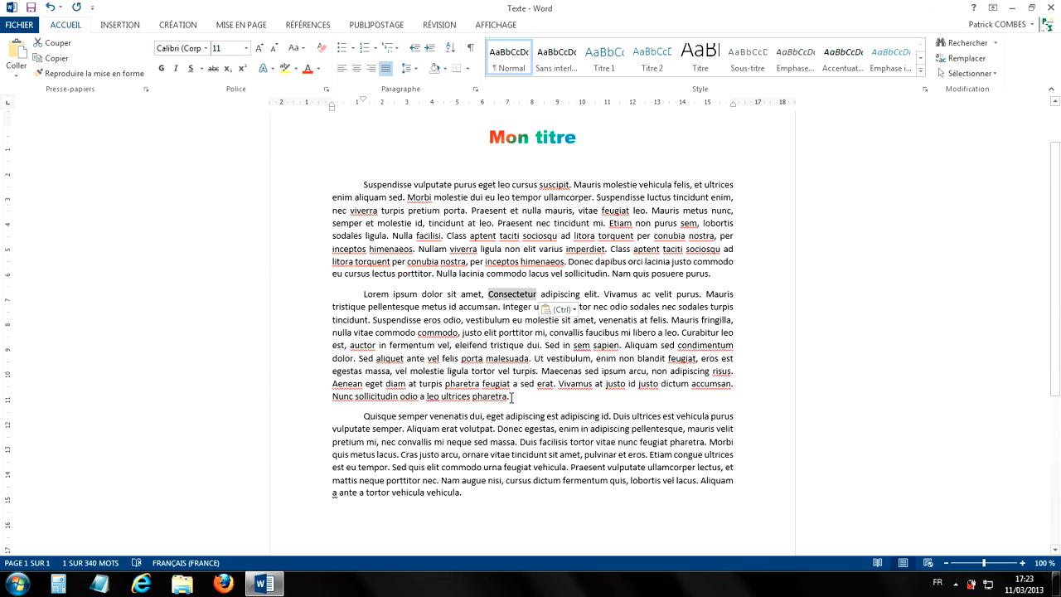
key("Delete")
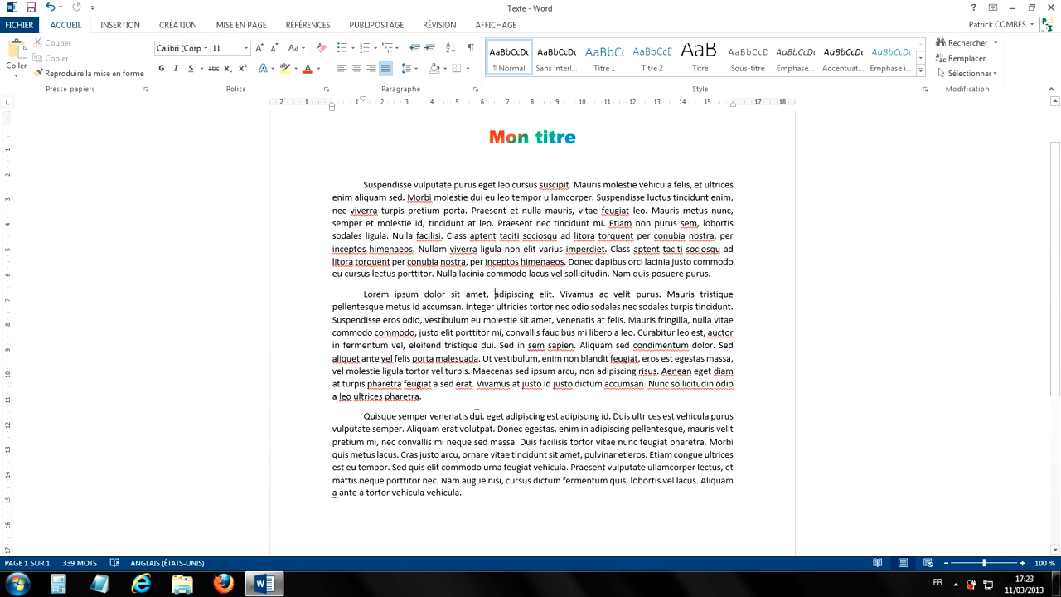
left_click(536, 484)
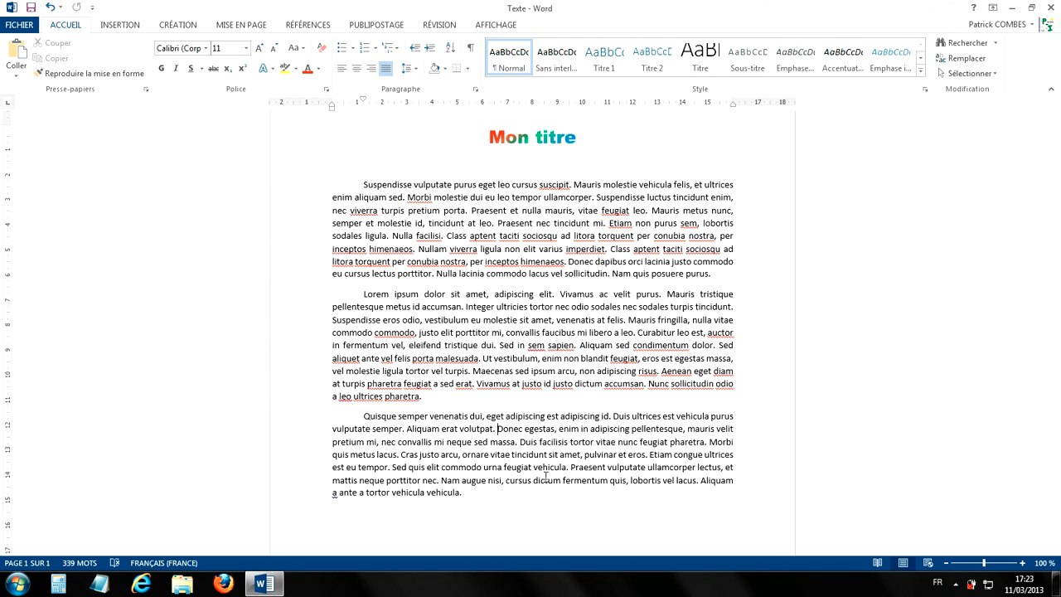
key("ctrl+v")
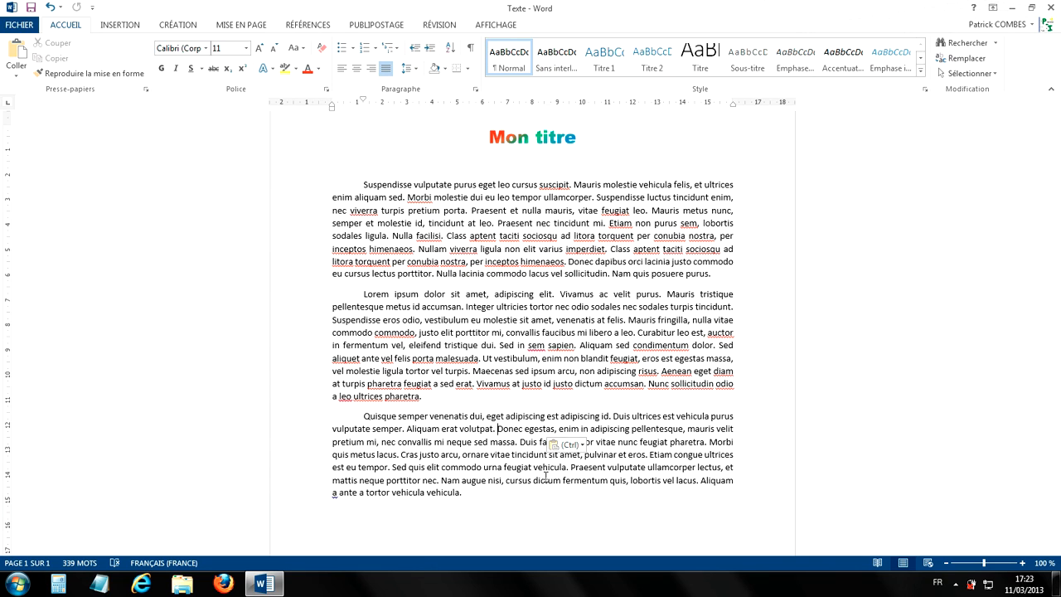